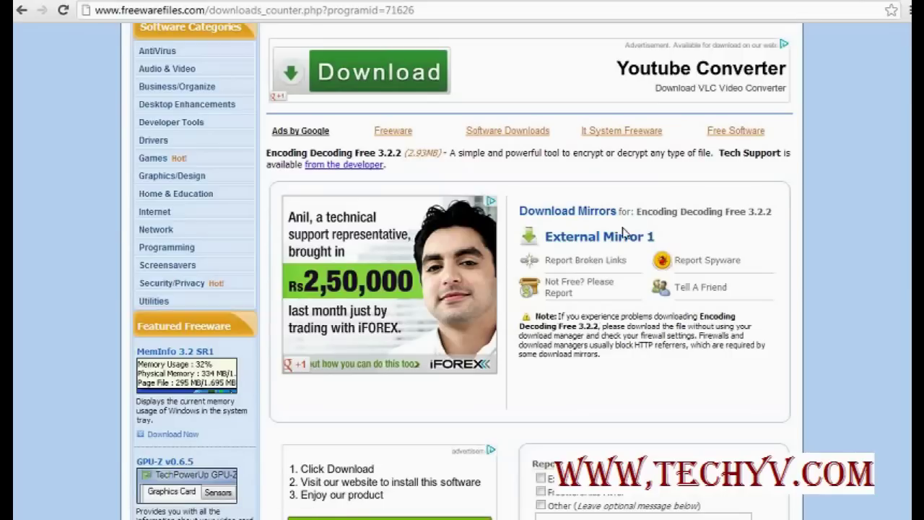
- Select the 'Encoding Decoding Free 3.2.2' heading on the FreewareFiles.com download page
scroll(617, 238, up, 3)
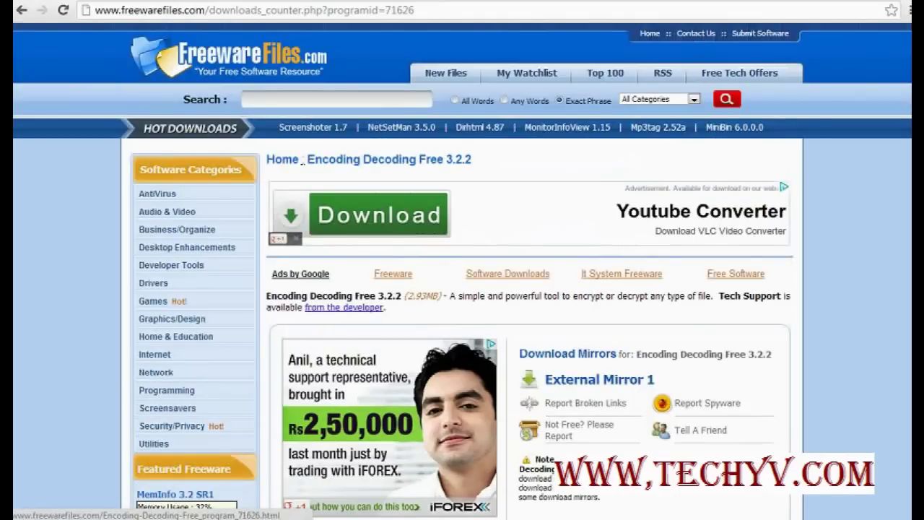
drag(306, 160, 473, 160)
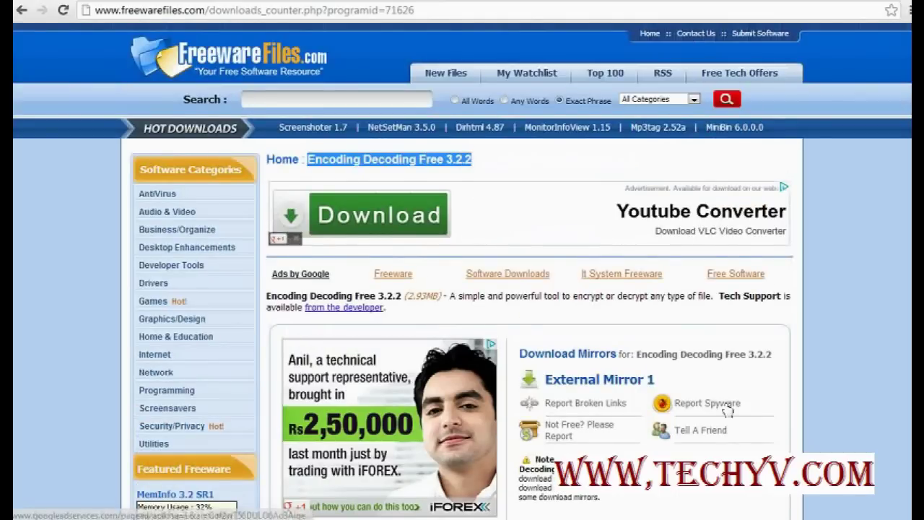
scroll(728, 410, down, 1)
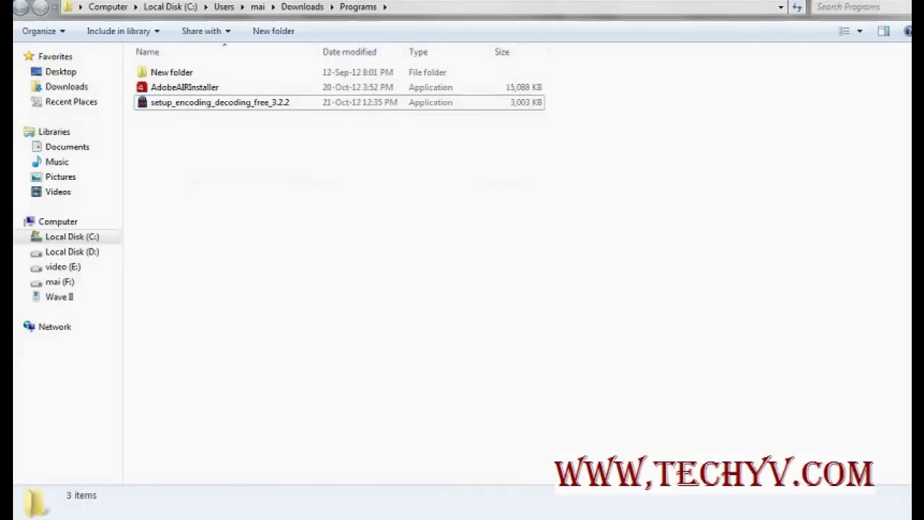
- Launch Encoding Decoding Free from All Programs and delete both encrypted Versioni.txt copies
click(254, 104)
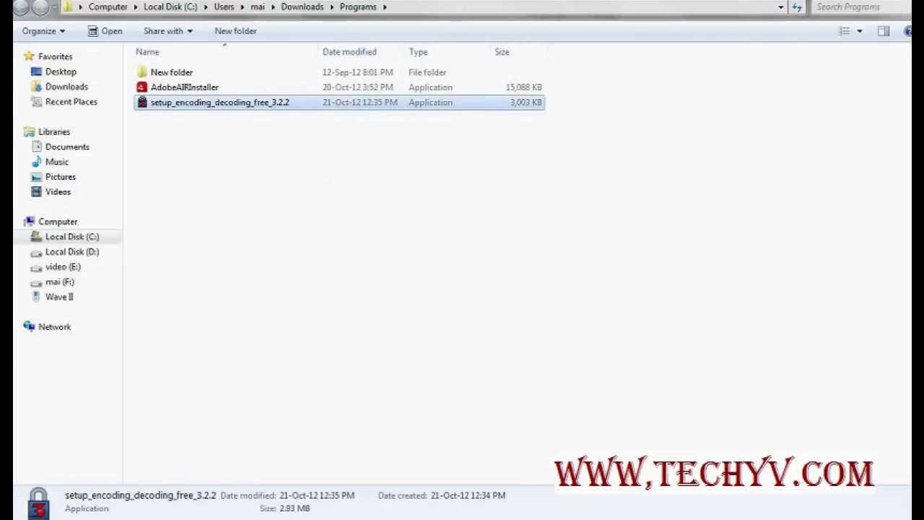
key(super)
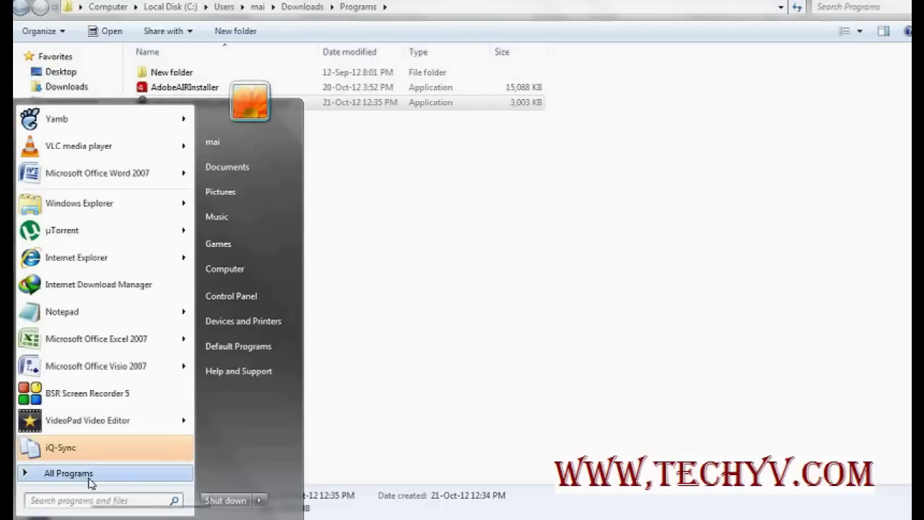
click(89, 474)
scroll(97, 375, down, 1)
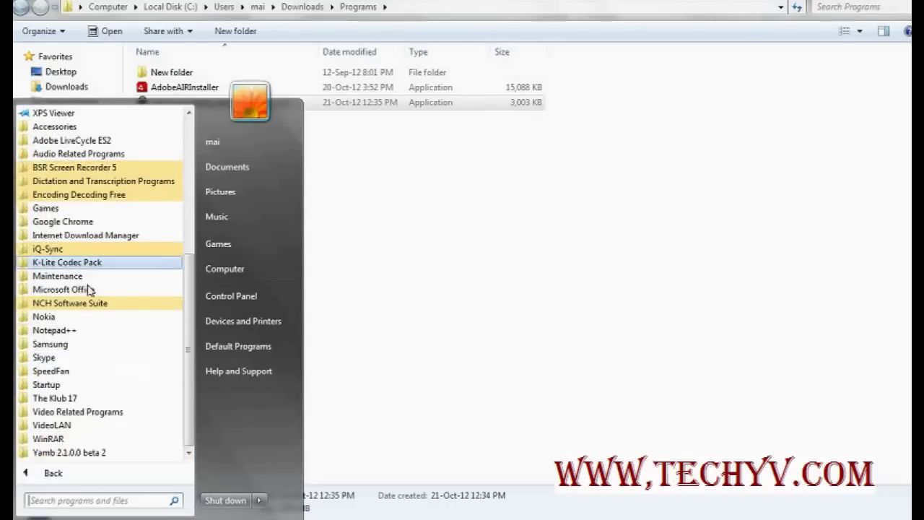
click(71, 196)
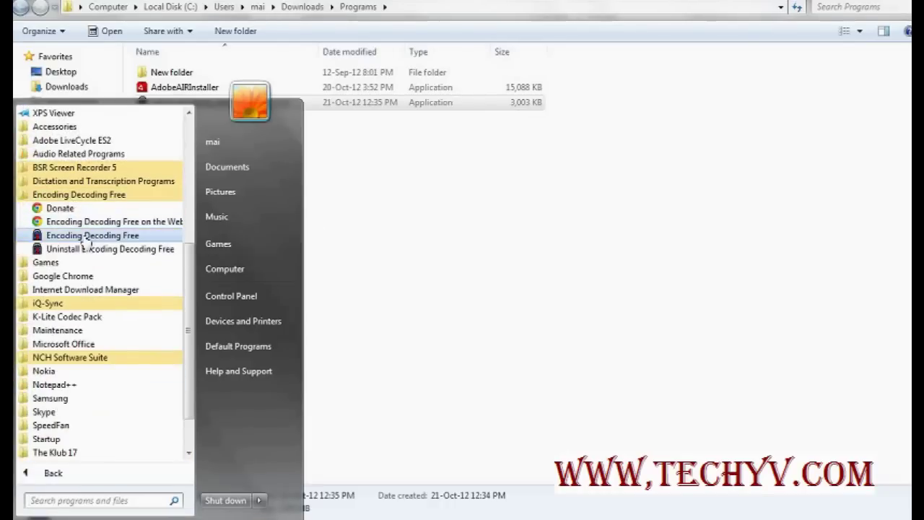
click(88, 238)
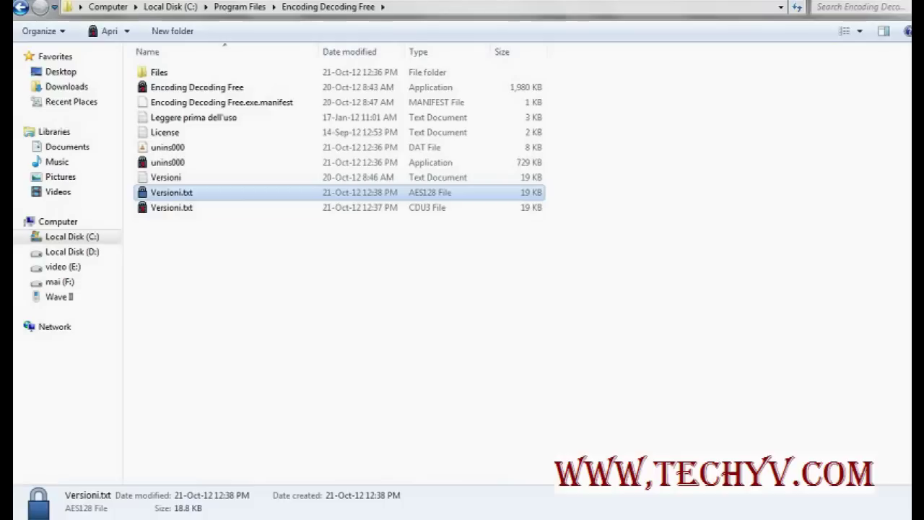
drag(194, 269, 164, 196)
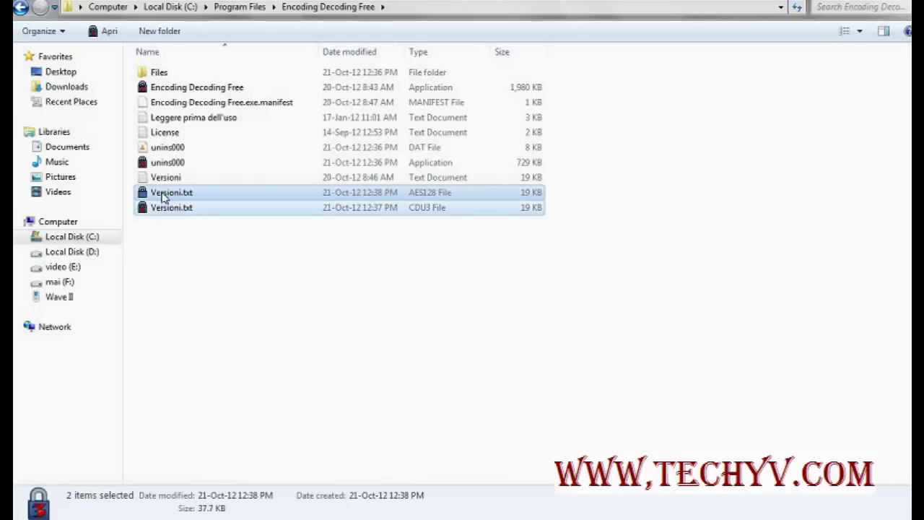
key(Delete)
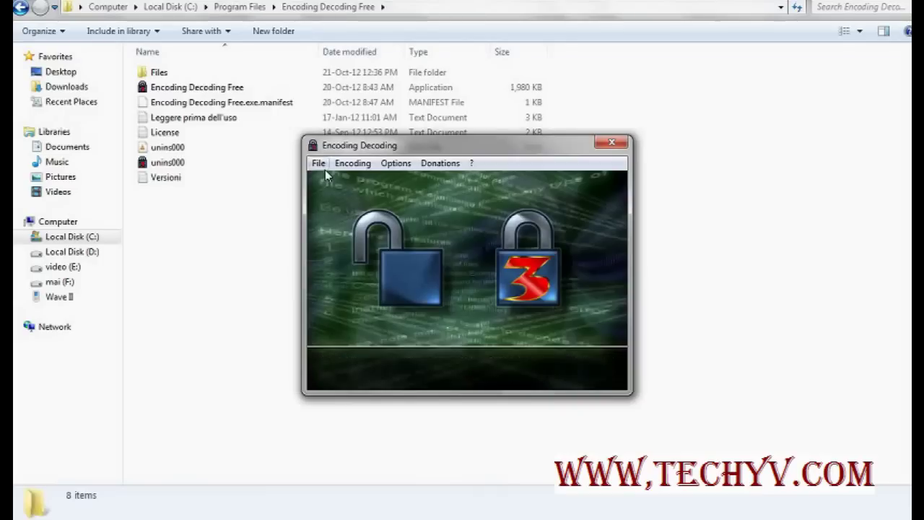
click(325, 169)
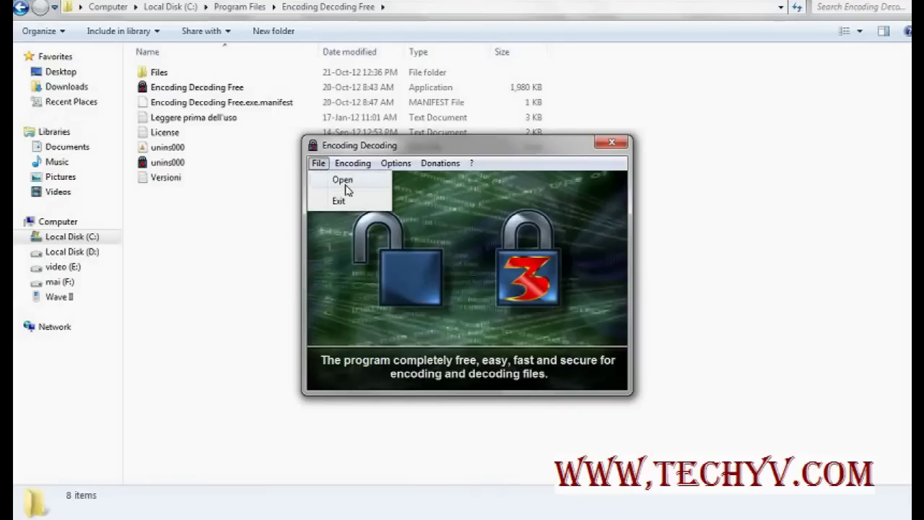
click(159, 179)
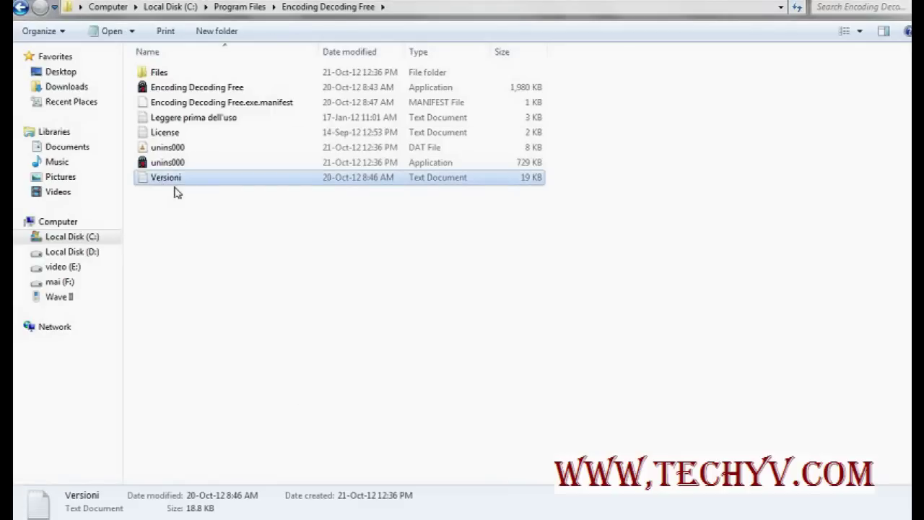
- Open Versioni in Notepad and scroll through its readable Italian change log
double_click(178, 181)
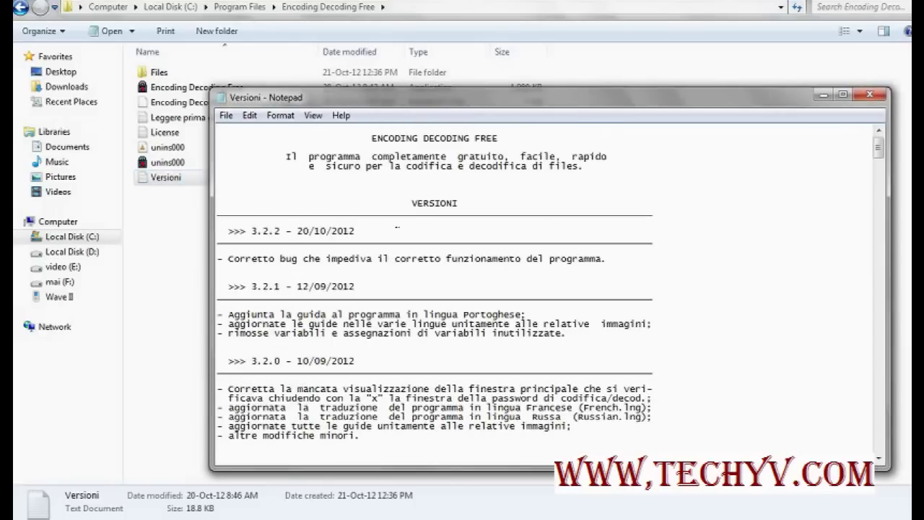
scroll(380, 291, down, 4)
scroll(409, 306, up, 4)
scroll(409, 305, down, 6)
scroll(410, 310, down, 6)
scroll(412, 318, down, 6)
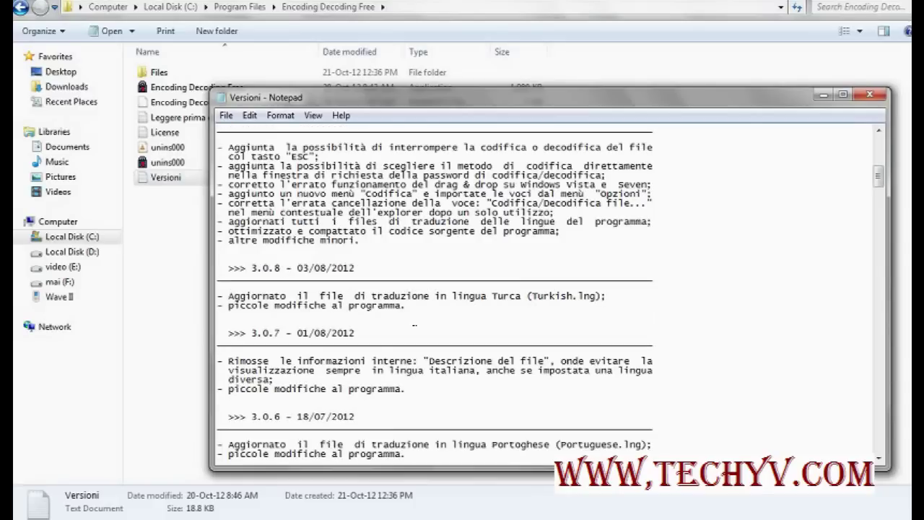
scroll(415, 326, down, 5)
scroll(415, 326, down, 7)
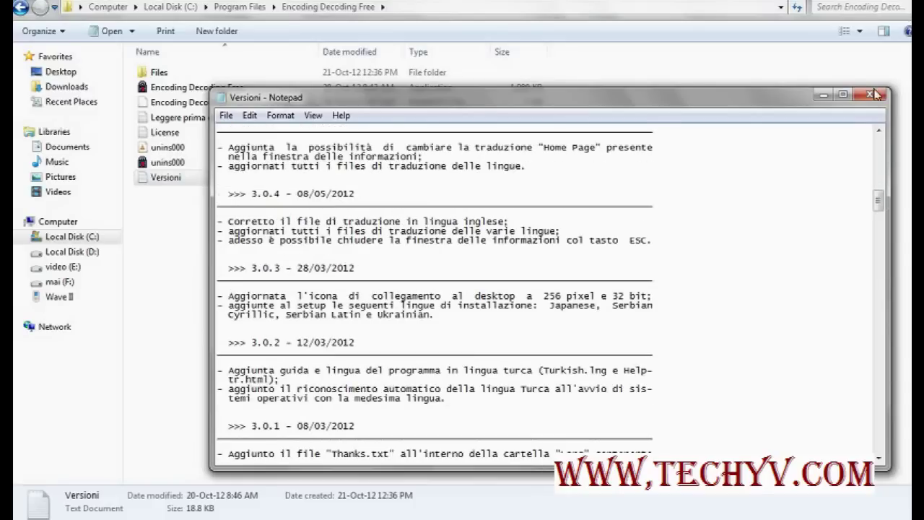
scroll(794, 152, up, 9)
scroll(717, 210, up, 4)
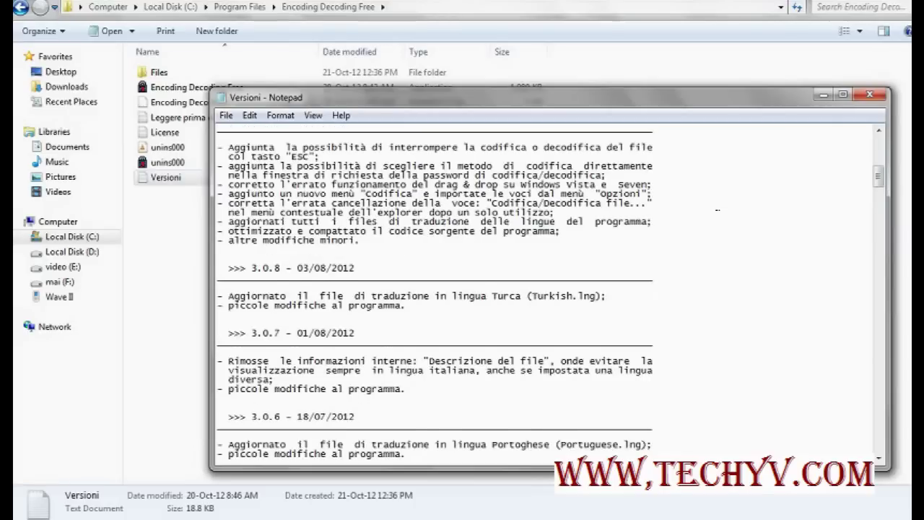
scroll(717, 210, up, 9)
scroll(715, 210, up, 8)
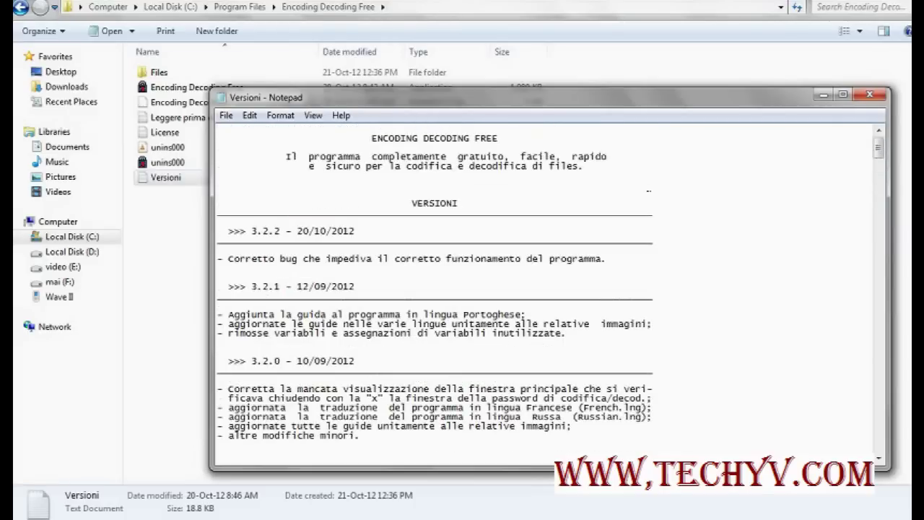
- Close Notepad and use File > Open in Encoding Decoding to choose a file
click(870, 95)
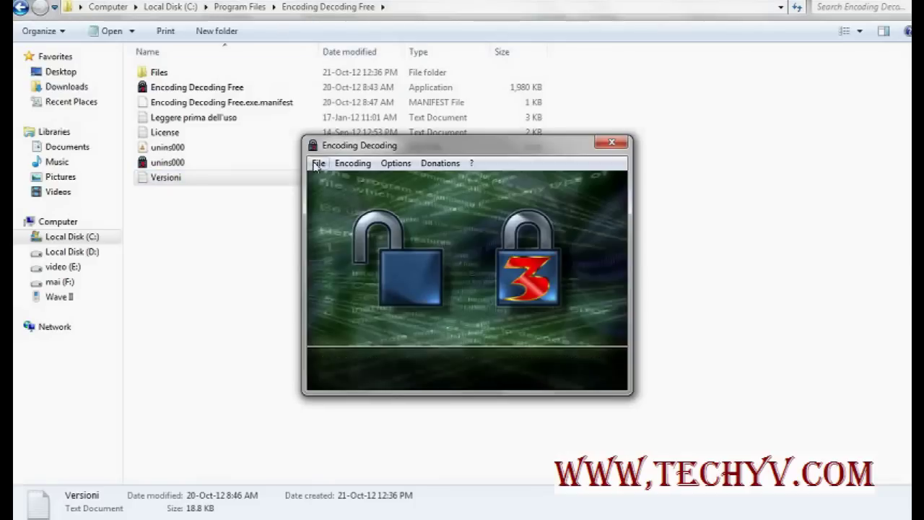
click(318, 163)
click(338, 181)
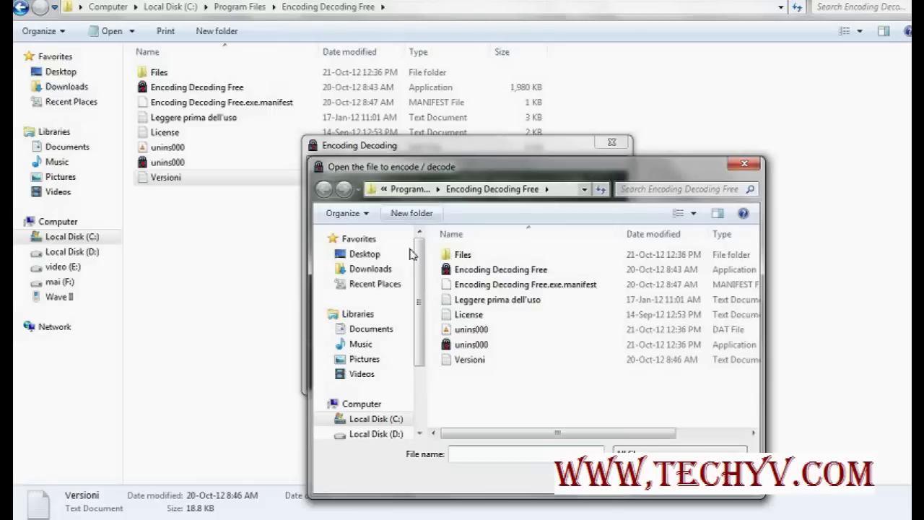
mouse_move(469, 360)
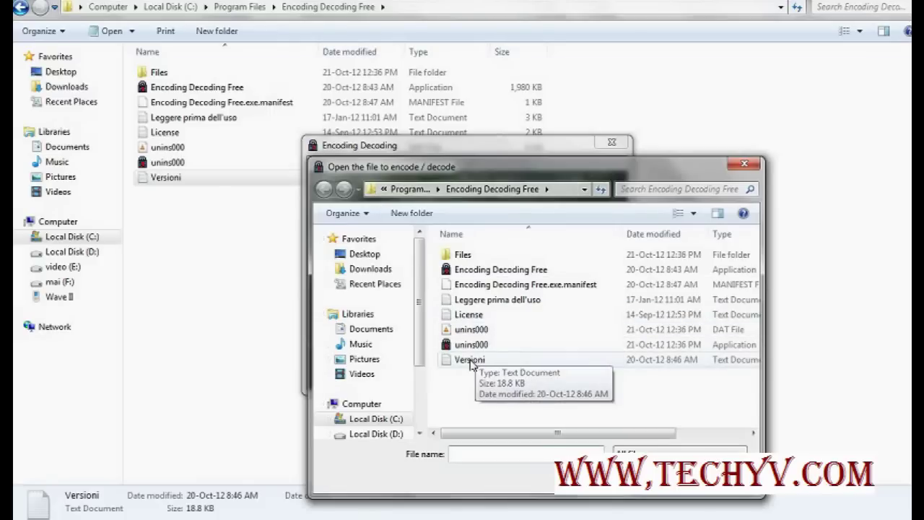
- Pick Versioni for encoding and set the encryption method to AES 128 bit
double_click(470, 360)
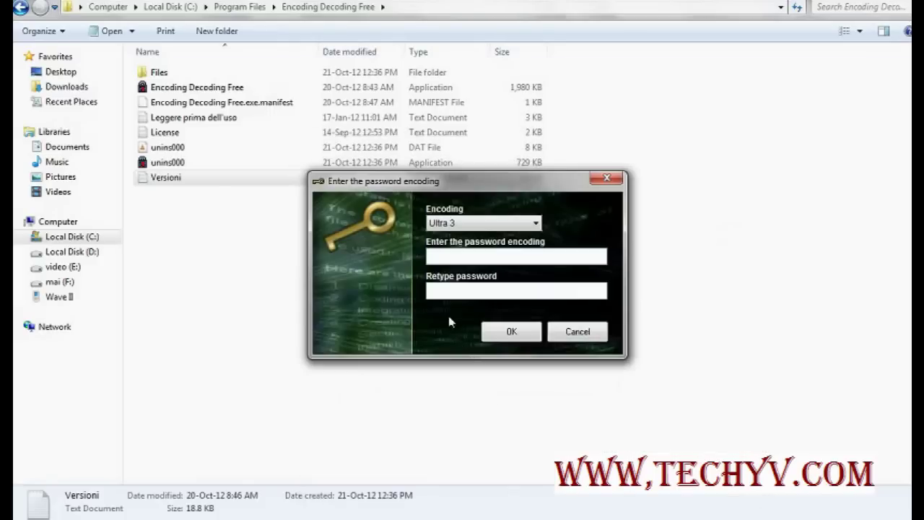
click(510, 228)
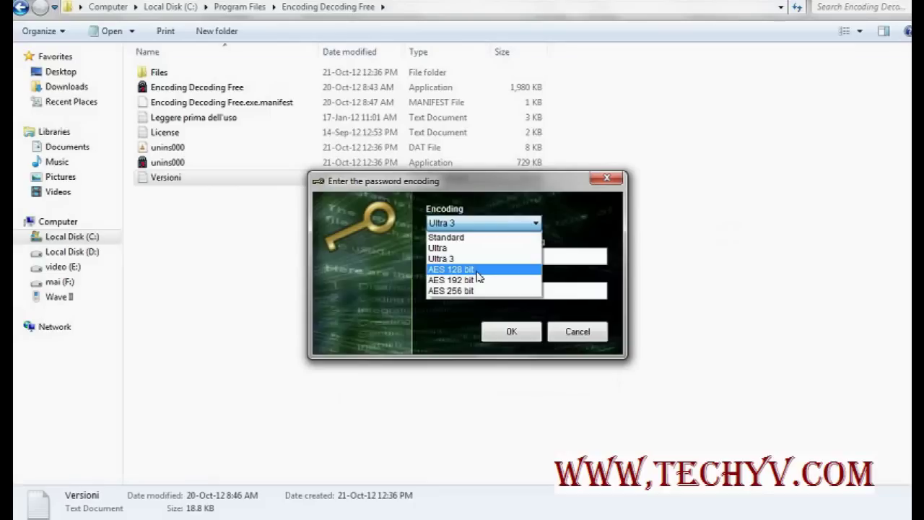
click(477, 270)
- Enter and confirm the password, accept the short-password warning, and dismiss Encoding complete
click(468, 257)
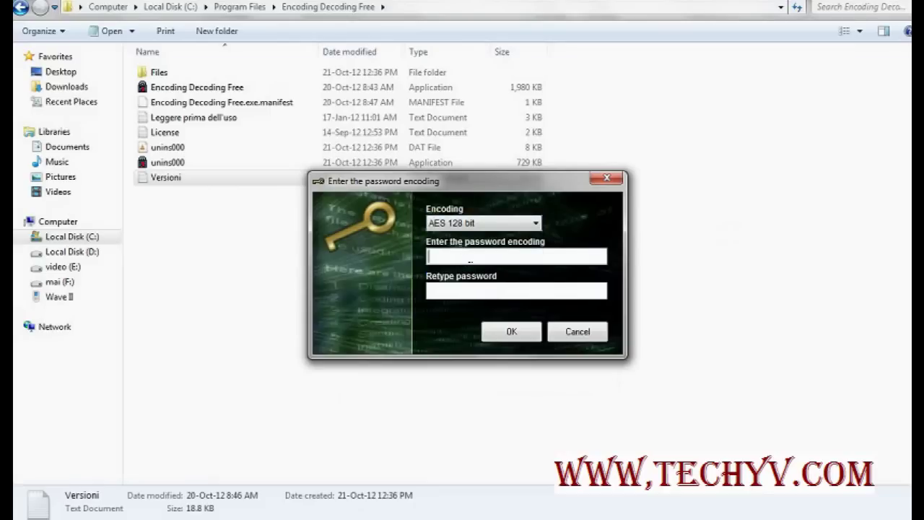
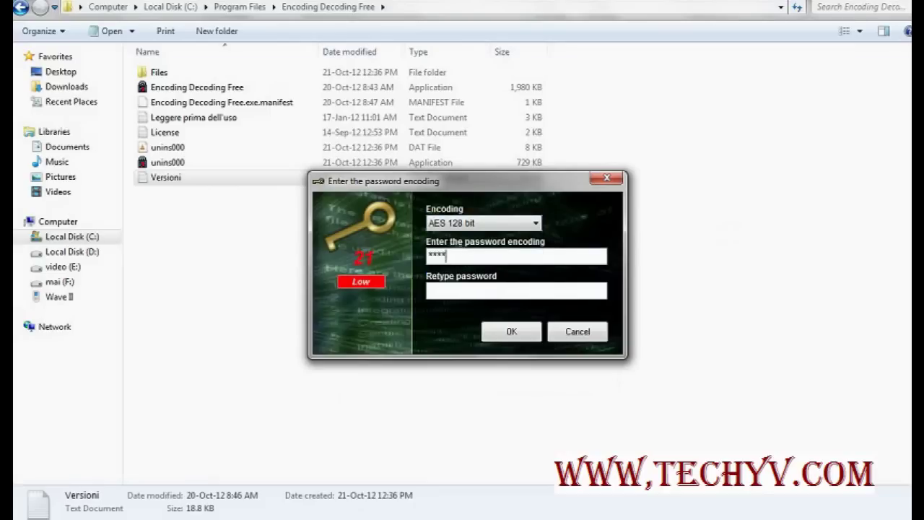
key(Tab)
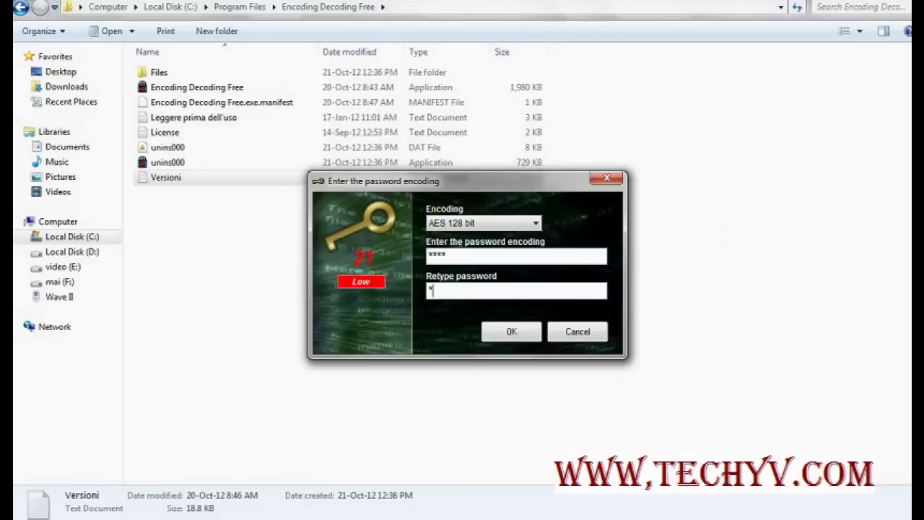
click(519, 330)
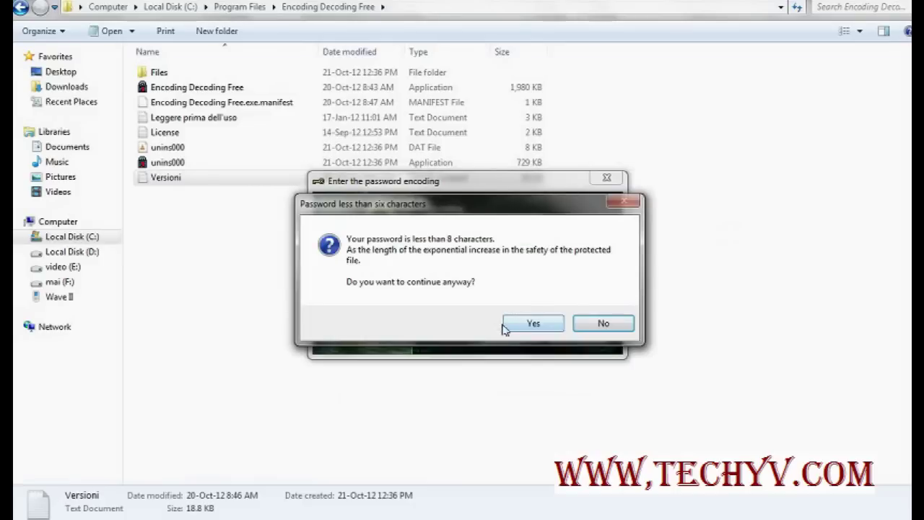
click(537, 326)
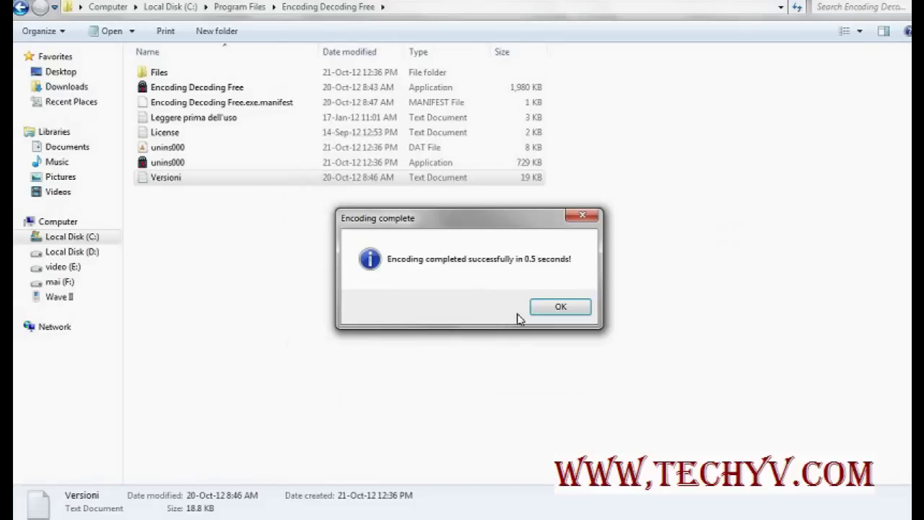
click(545, 315)
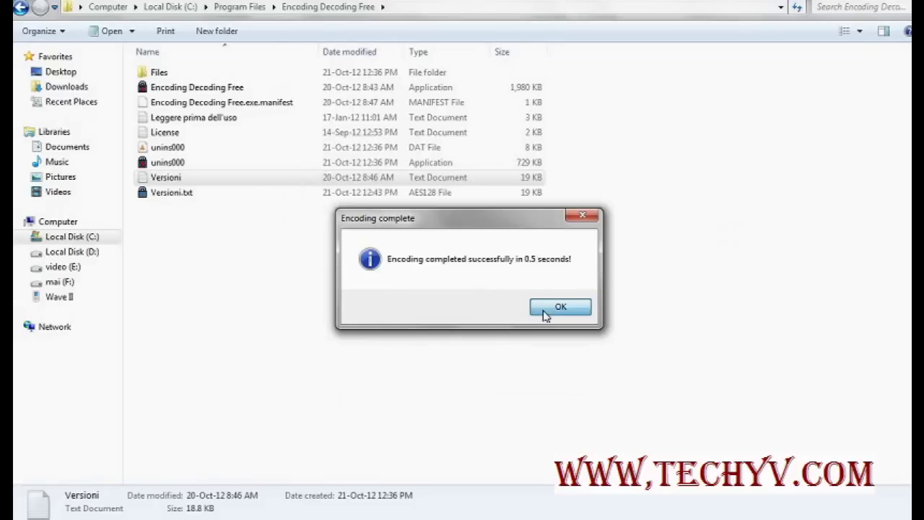
click(177, 179)
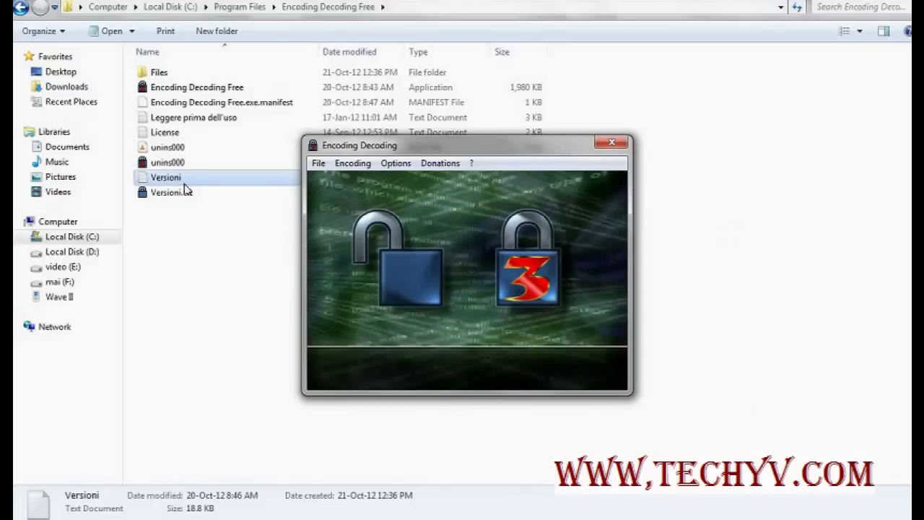
- Drag the AES128 Versioni.txt into Notepad, scroll its scrambled characters, then close Notepad
click(184, 193)
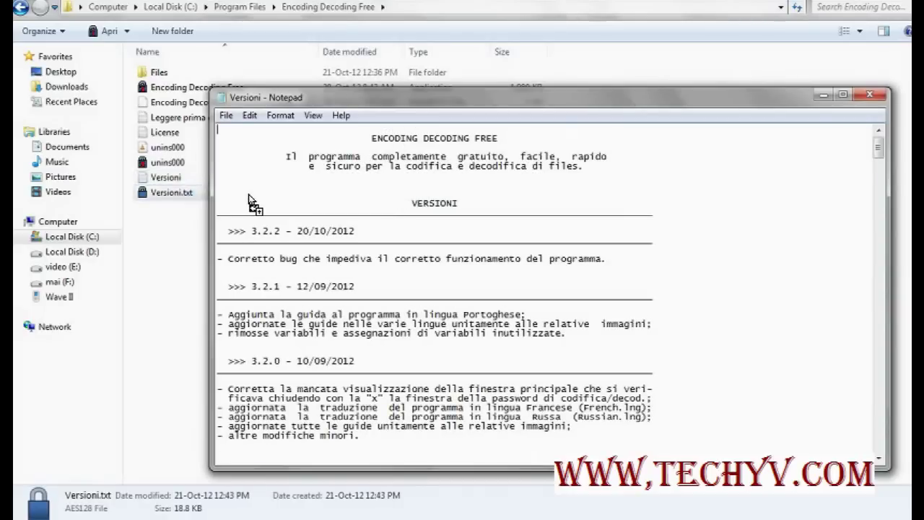
drag(184, 193, 358, 228)
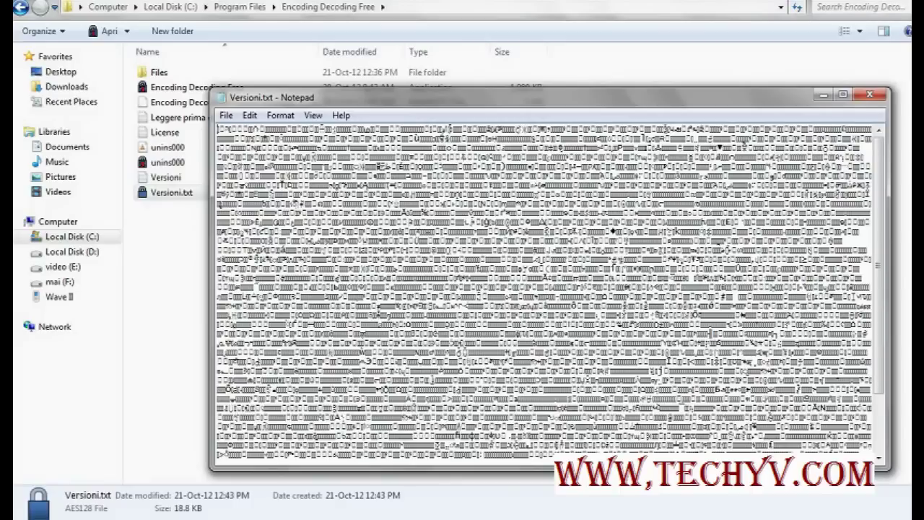
scroll(549, 288, down, 3)
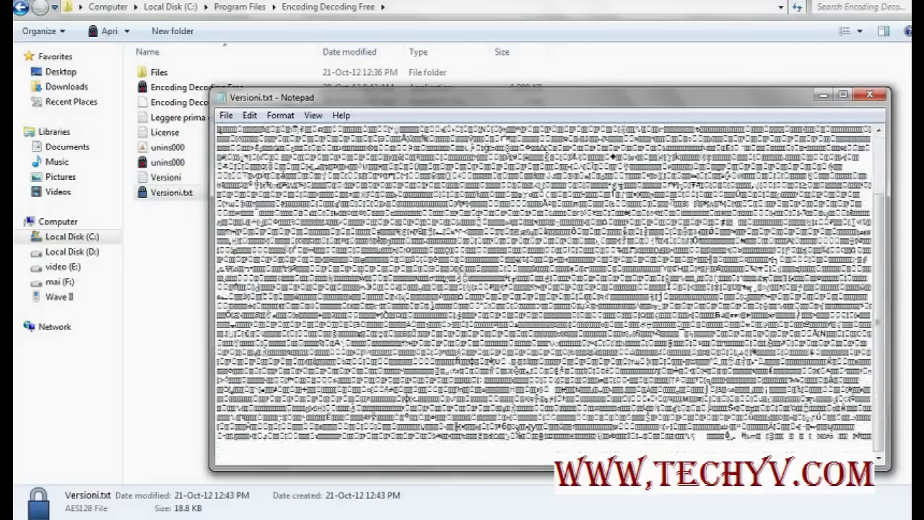
scroll(548, 289, up, 3)
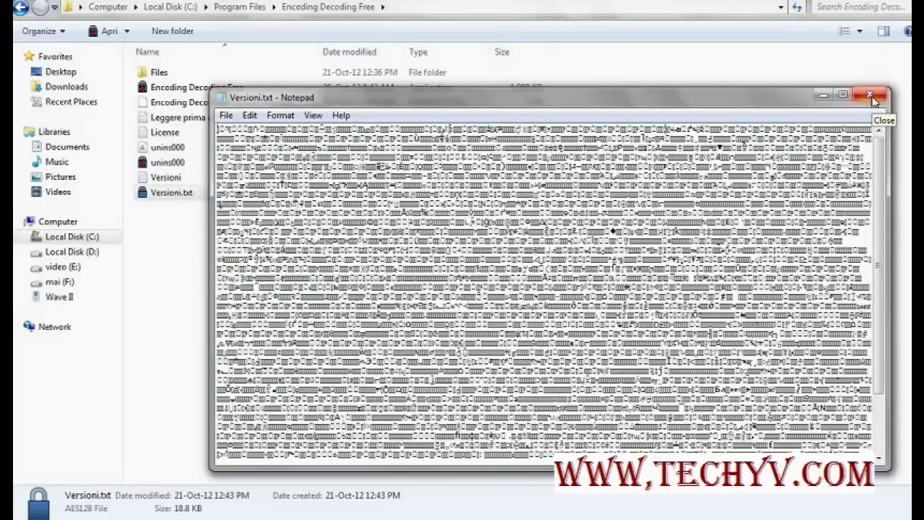
click(872, 98)
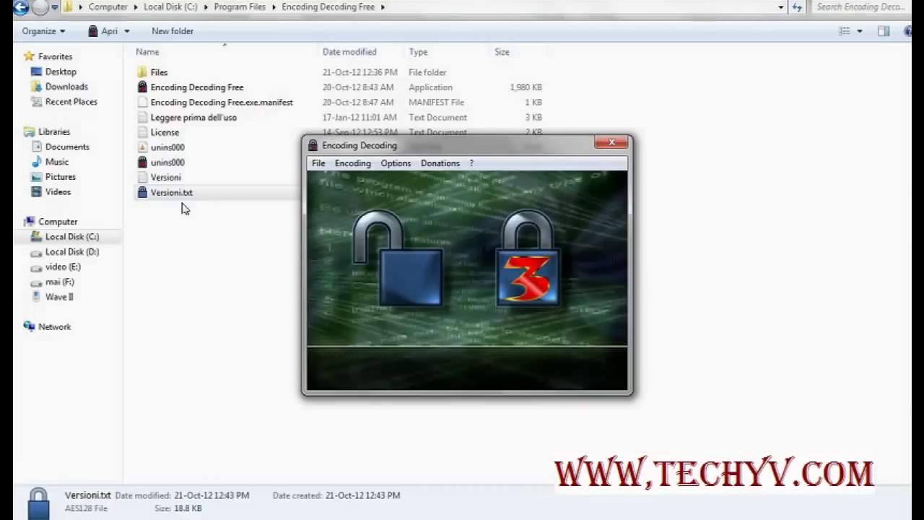
- Drop Versioni.txt onto Encoding Decoding and submit the decoding password in both fields
drag(171, 200, 326, 244)
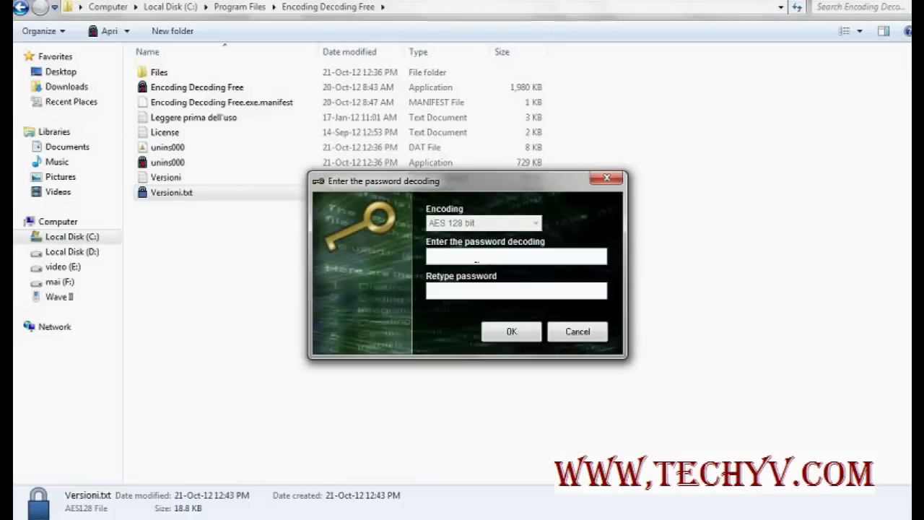
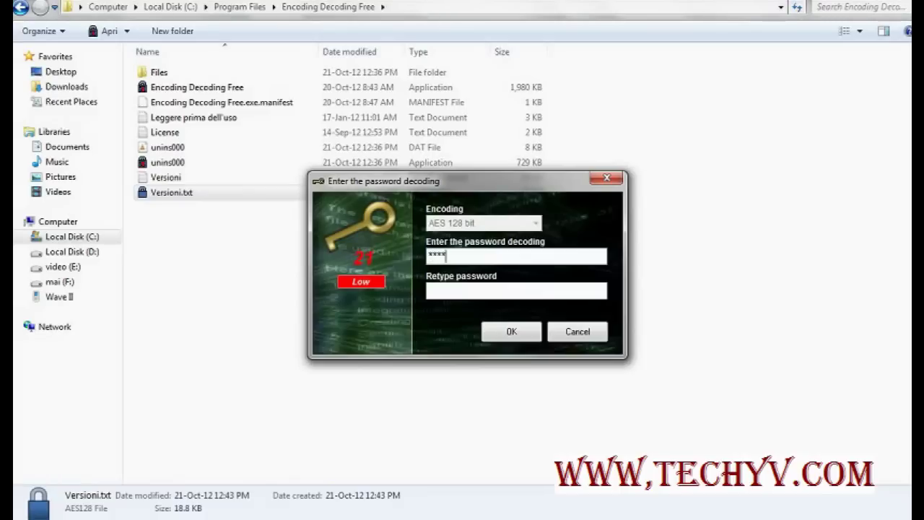
key(Tab)
text(1)
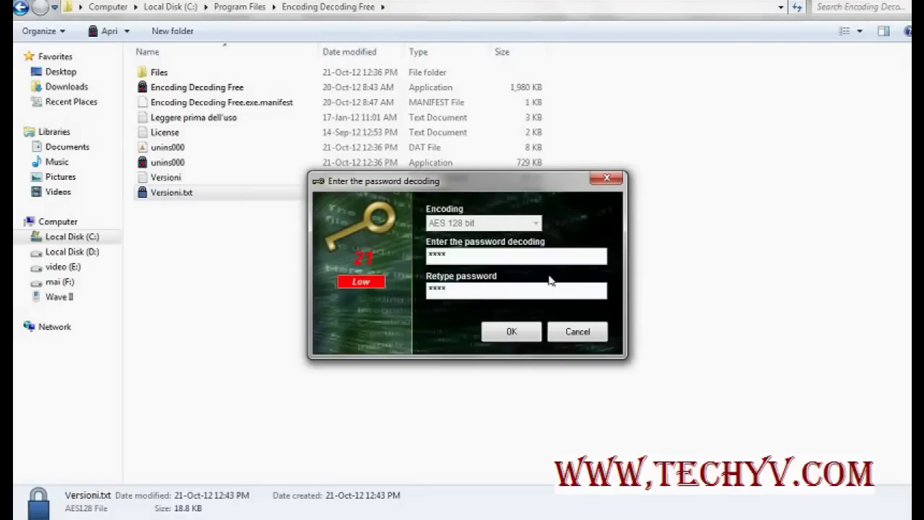
click(506, 329)
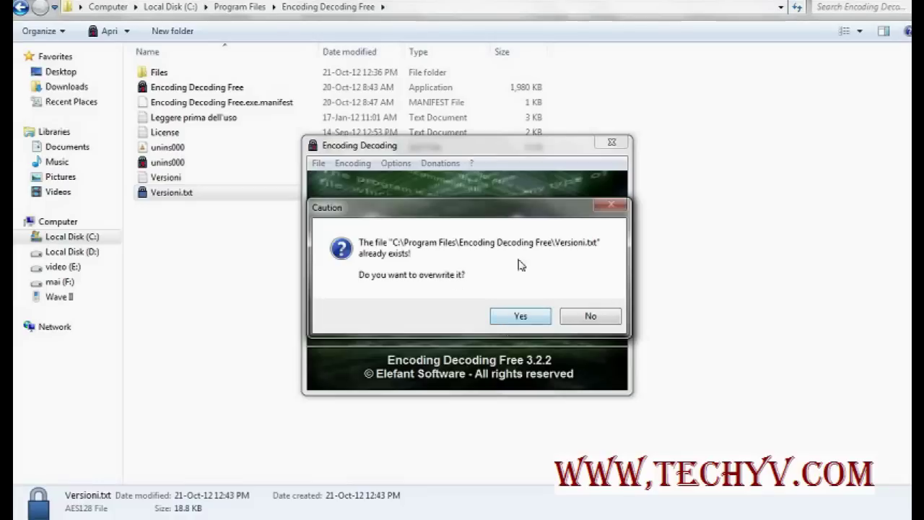
- Allow overwriting Versioni.txt and open the decrypted Versioni in Notepad
click(504, 318)
click(187, 196)
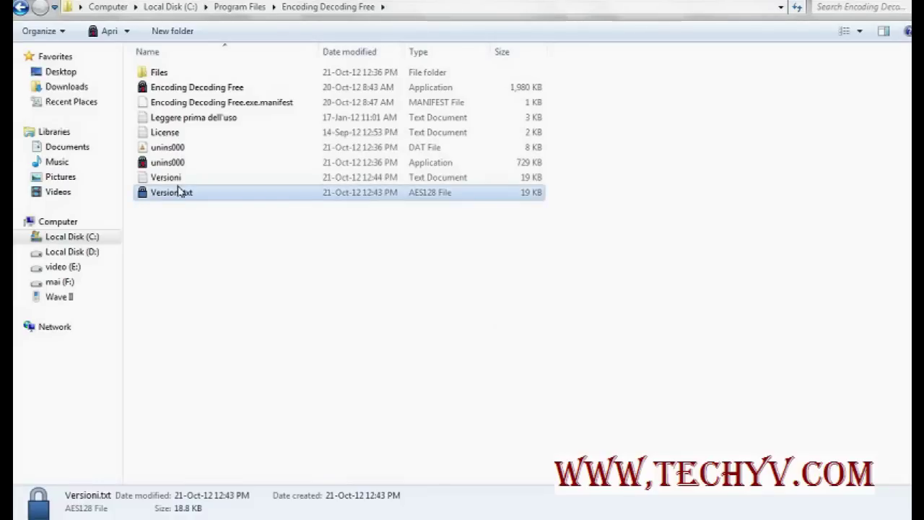
double_click(180, 178)
- Scroll through the readable release notes, close Notepad, and dismiss Decoding complete
scroll(413, 277, down, 5)
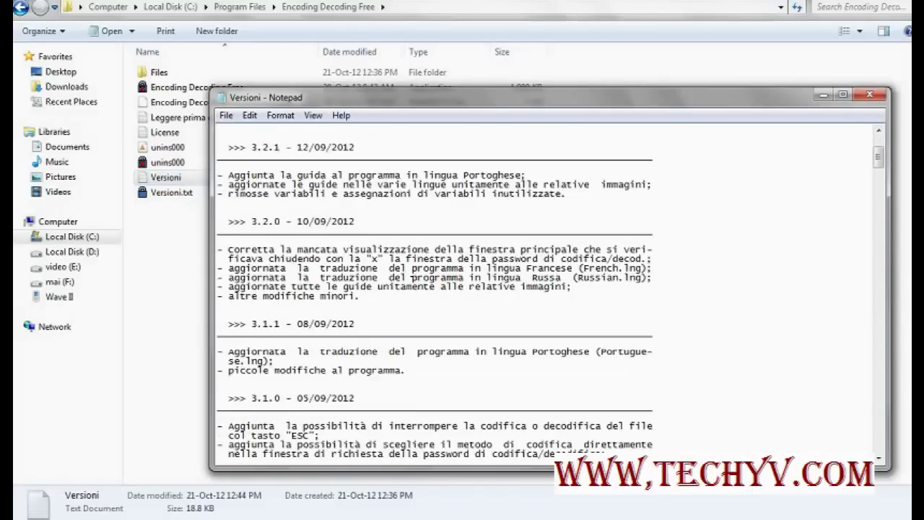
scroll(412, 277, down, 4)
scroll(411, 277, down, 7)
scroll(404, 289, down, 3)
scroll(391, 315, down, 12)
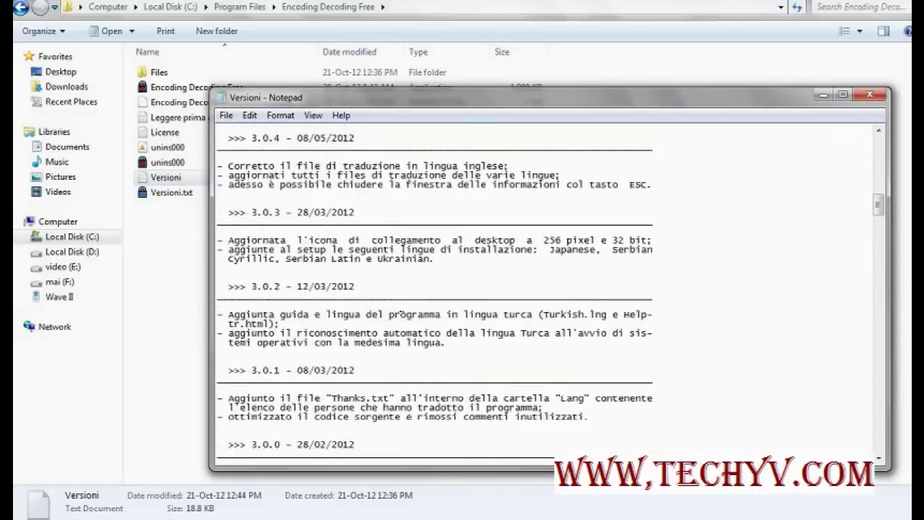
scroll(391, 315, down, 5)
scroll(391, 315, down, 7)
scroll(758, 152, down, 5)
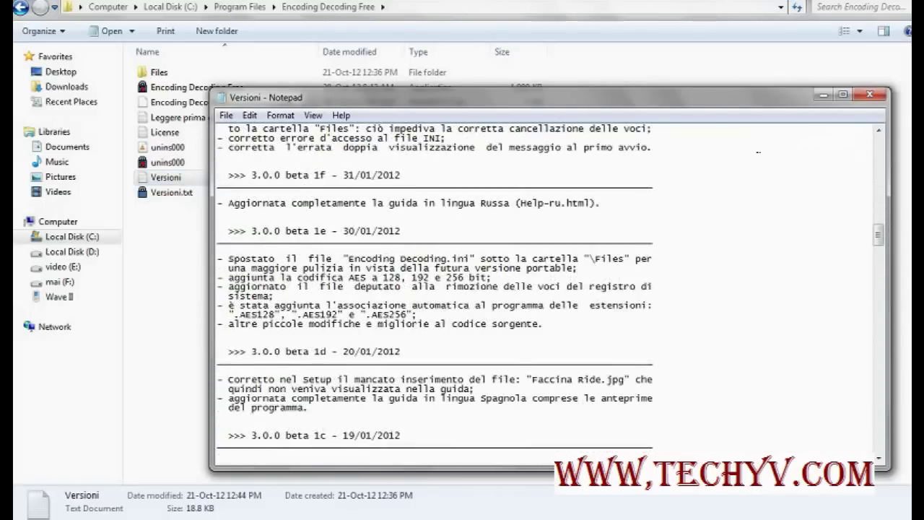
click(870, 95)
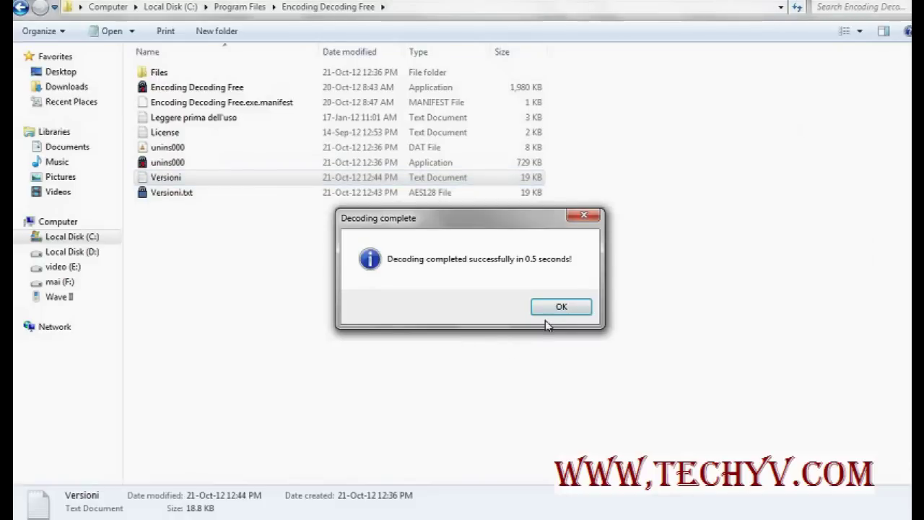
click(554, 308)
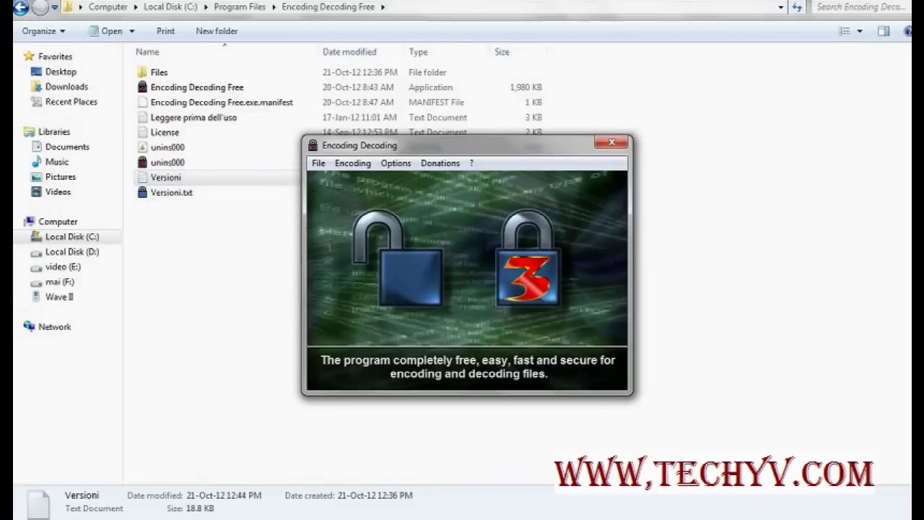
click(357, 166)
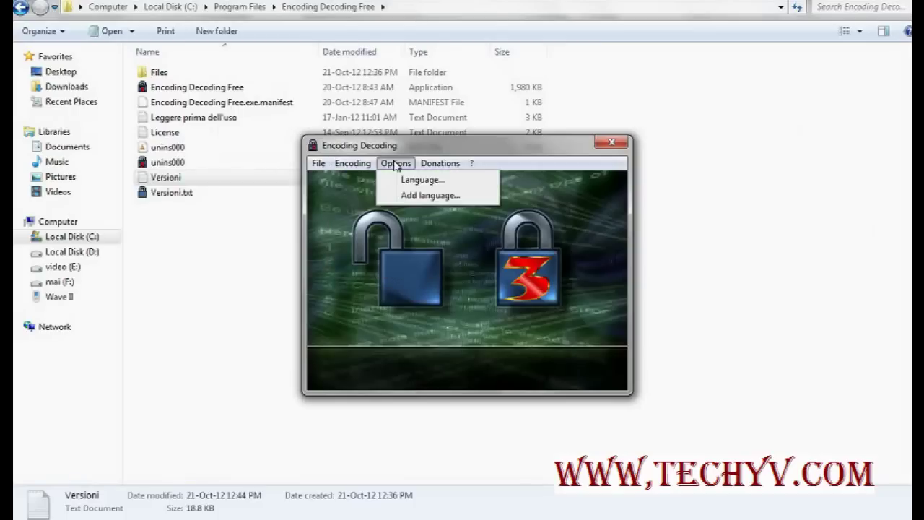
click(419, 180)
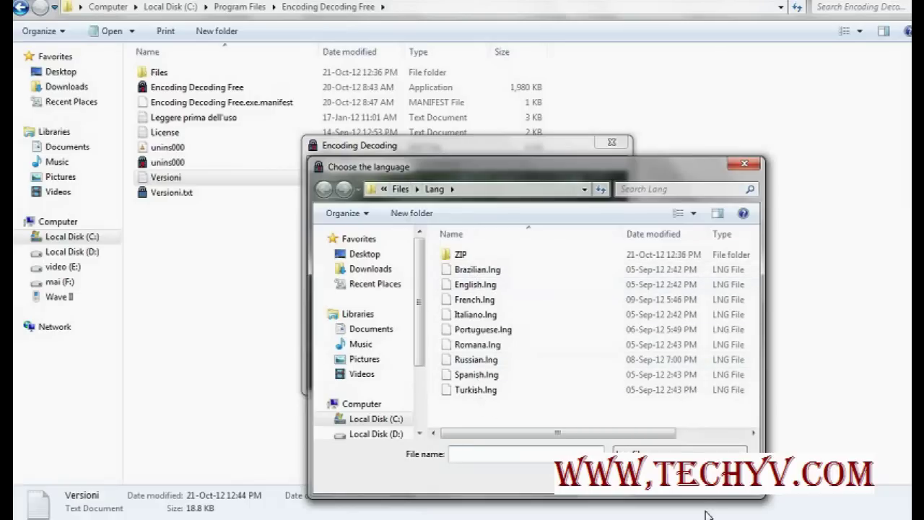
click(714, 476)
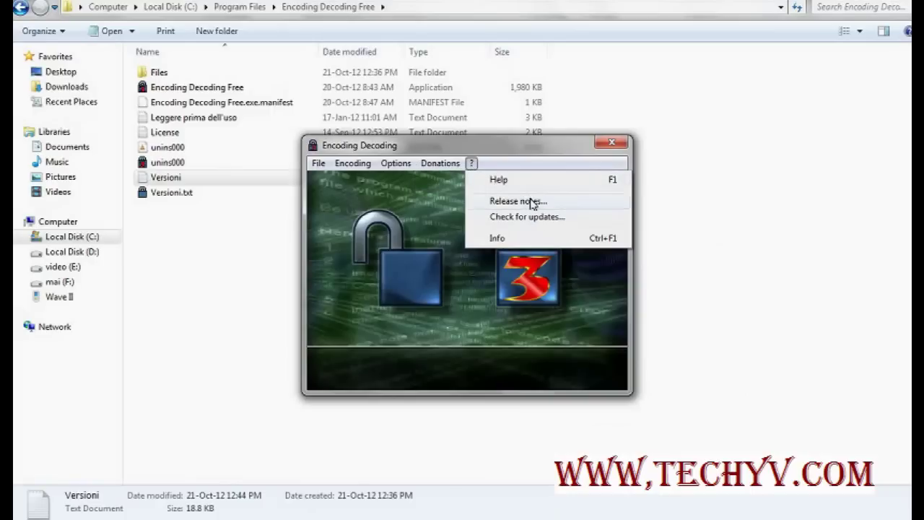
click(606, 239)
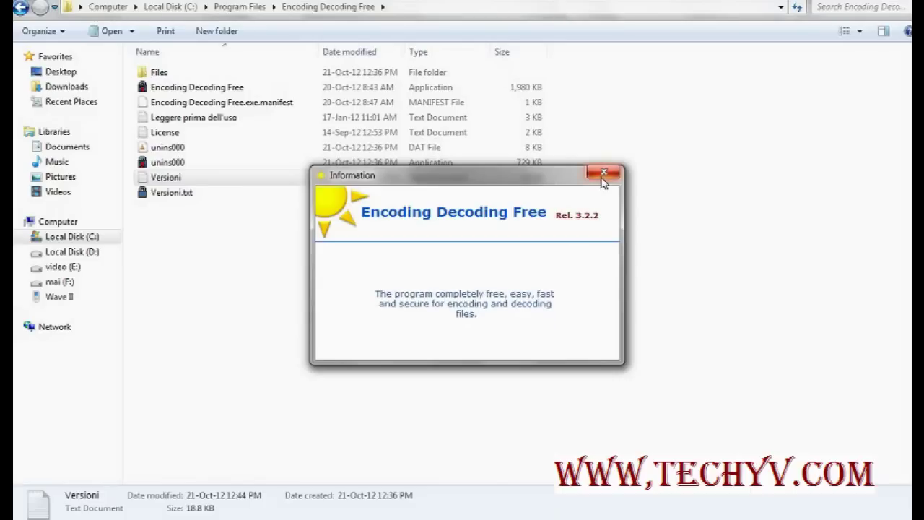
click(604, 175)
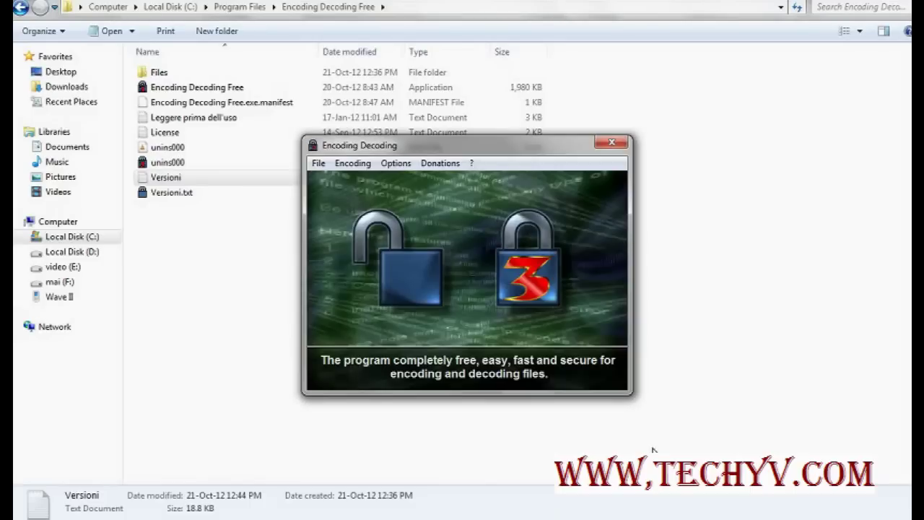